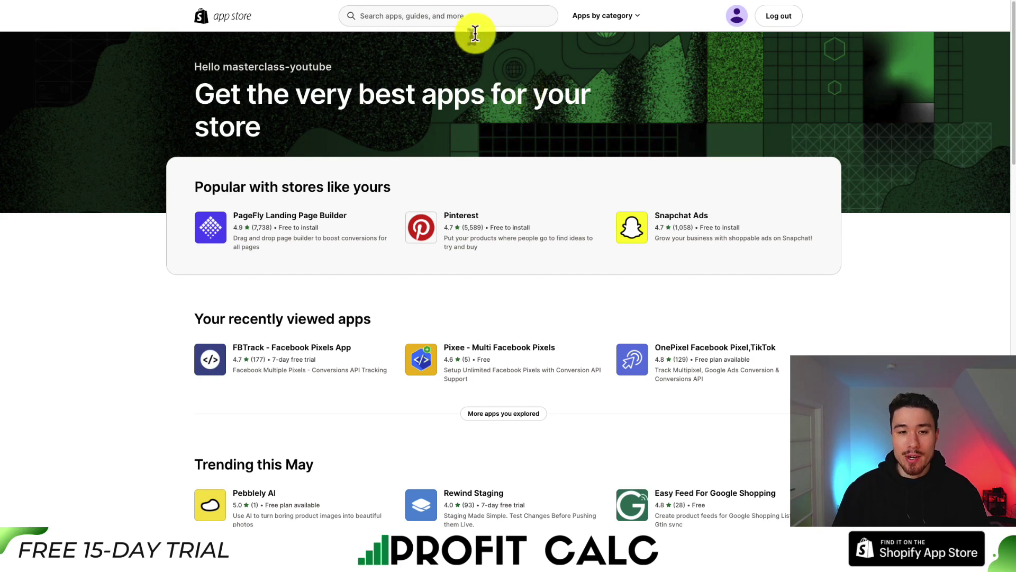
Search the App Store for 'facebook' and open Meta's Facebook & Instagram app listing.
click(464, 19)
text(facebook)
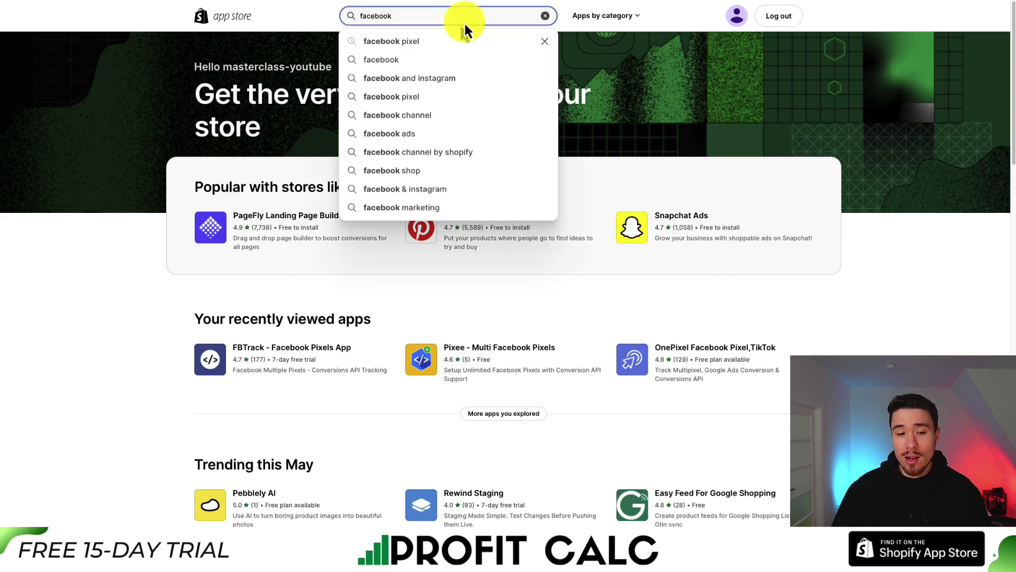
key(Return)
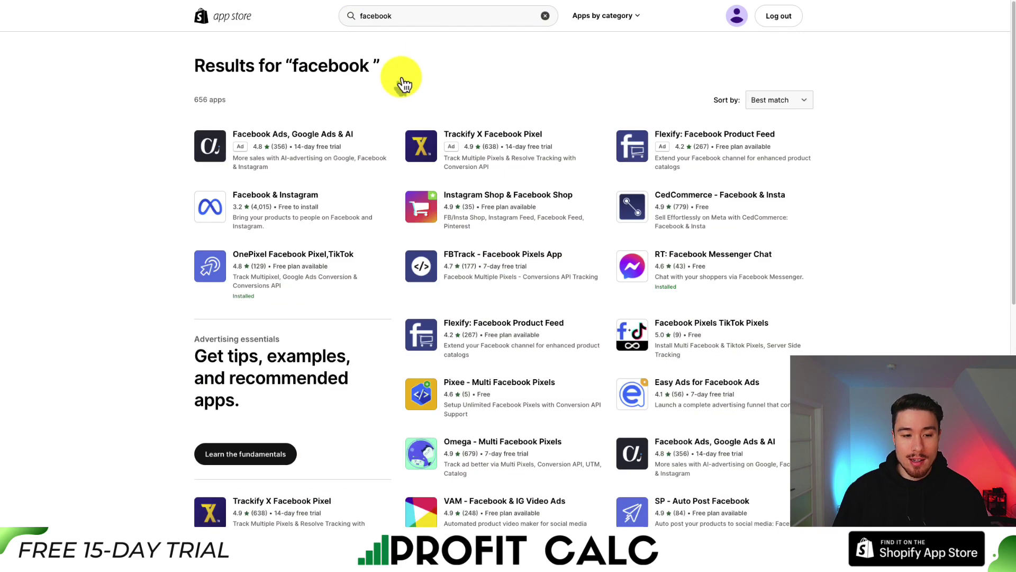
click(270, 201)
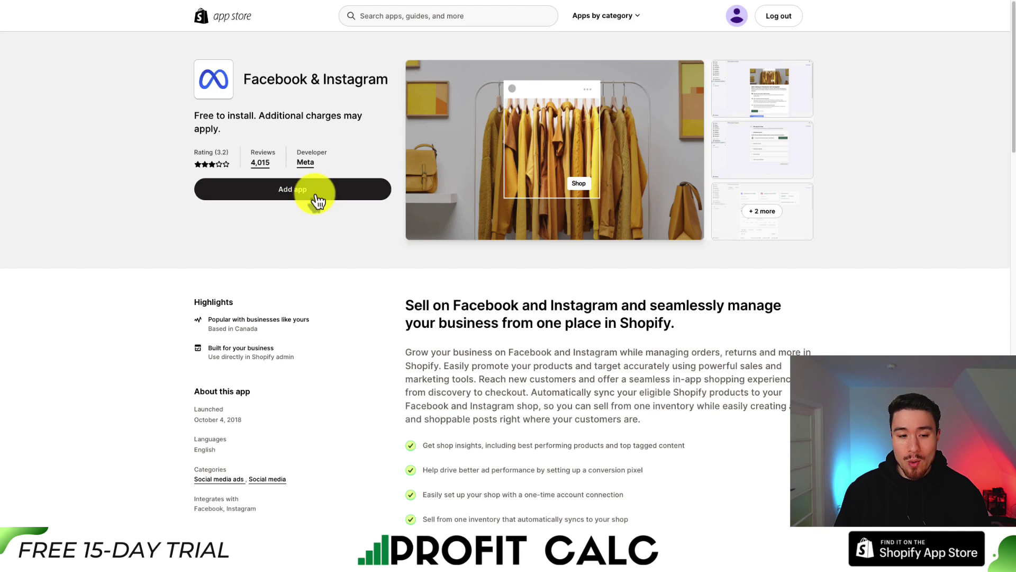
Install Facebook & Instagram as a sales channel, pin it in the sidebar, and begin shop setup.
click(238, 200)
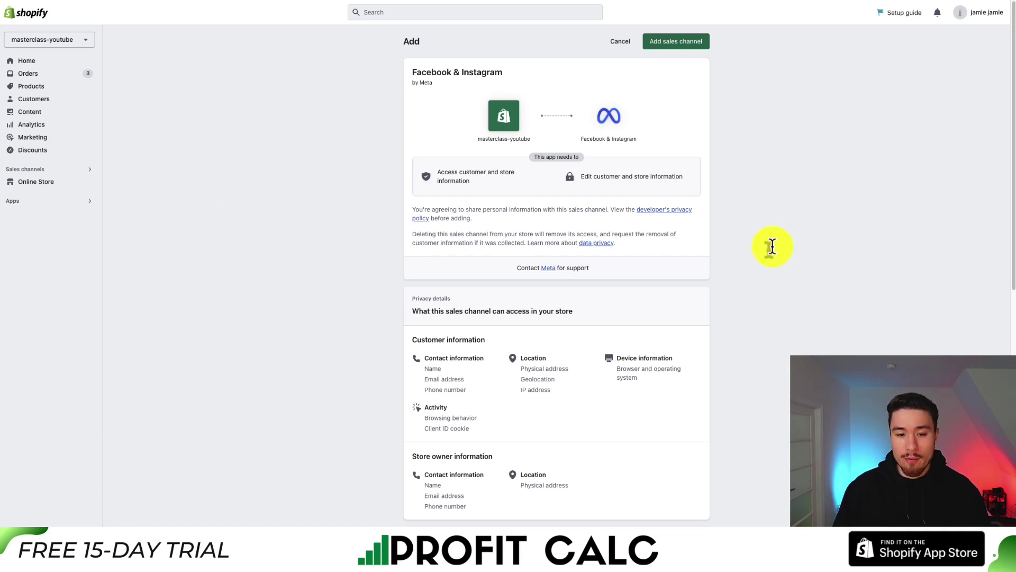
click(687, 46)
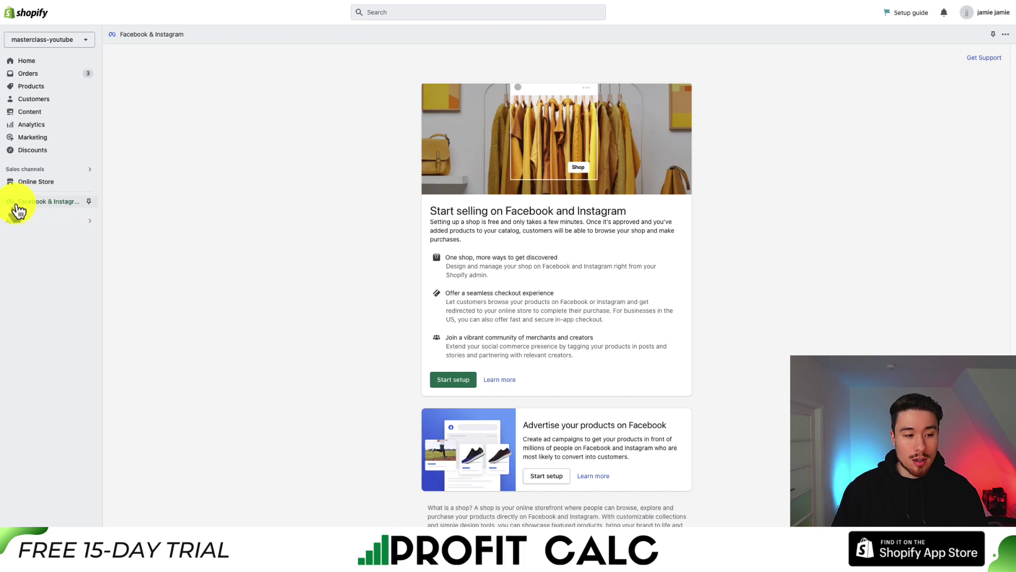
click(89, 202)
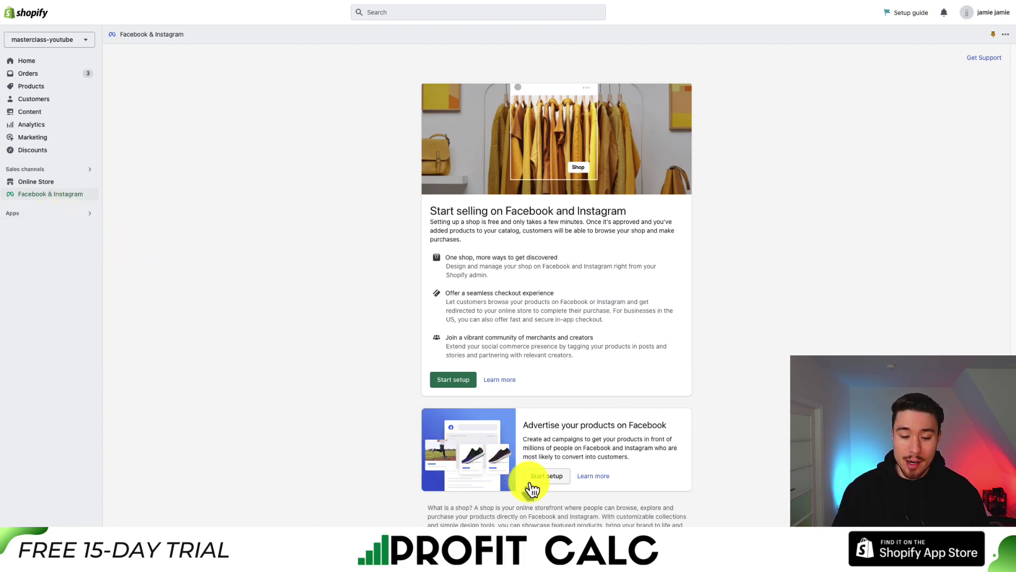
click(453, 379)
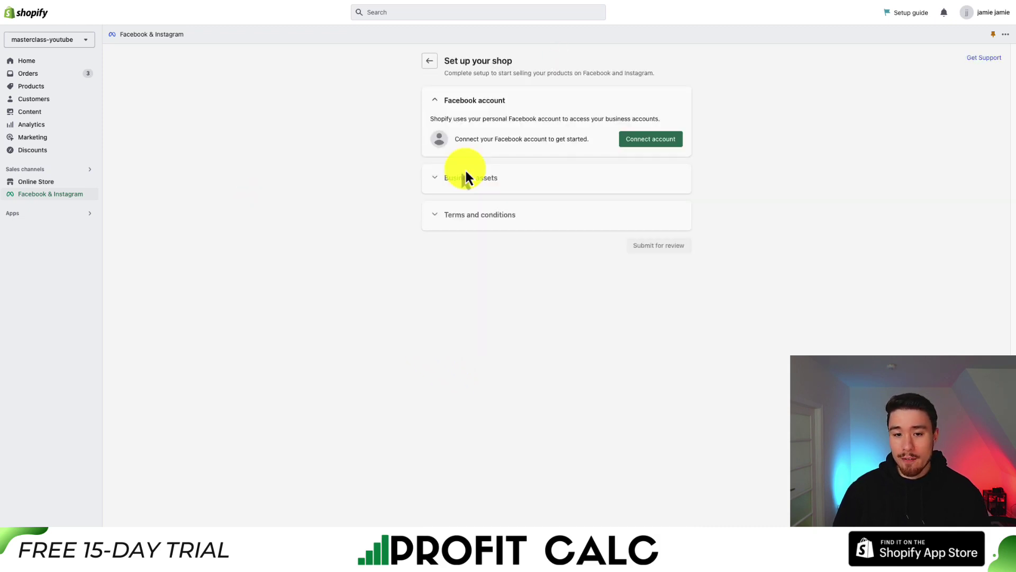
Connect the store's Facebook account, confirming the account and allowing Shopify access to business assets.
drag(458, 138, 581, 137)
click(435, 138)
drag(468, 152, 524, 141)
click(646, 142)
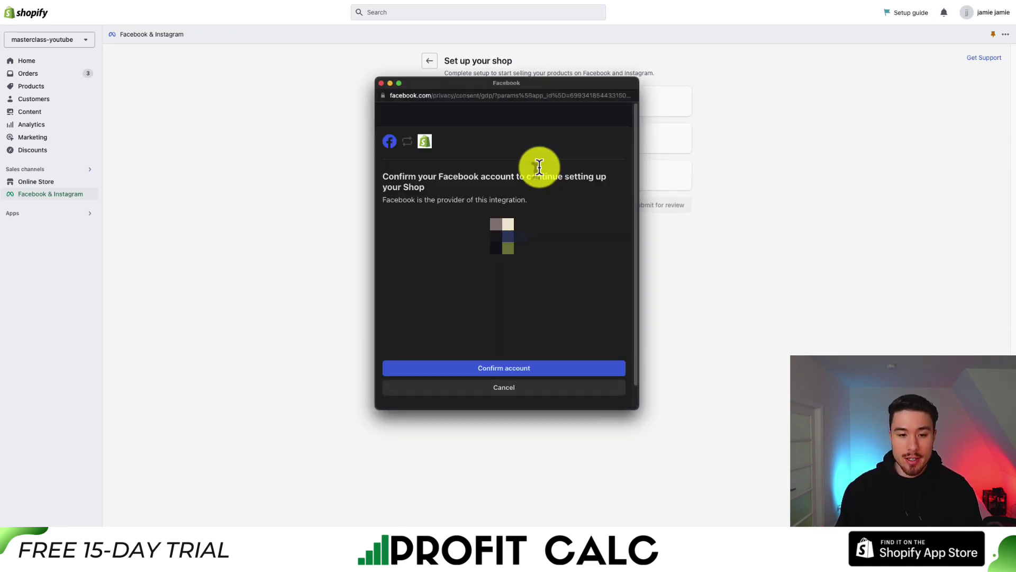
click(461, 366)
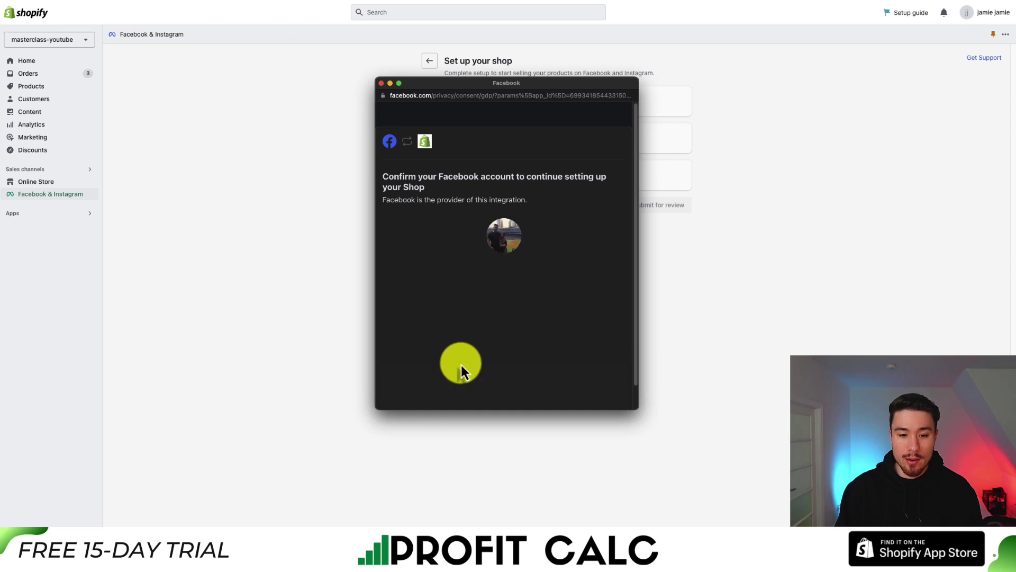
click(461, 366)
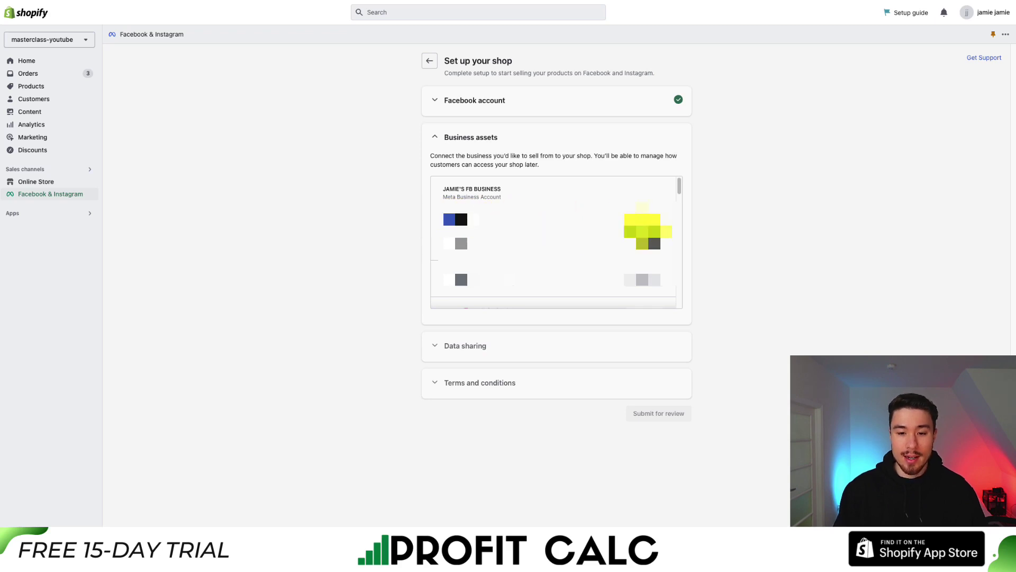
Connect the Meta business account and save Maximum as the data sharing preference.
click(657, 237)
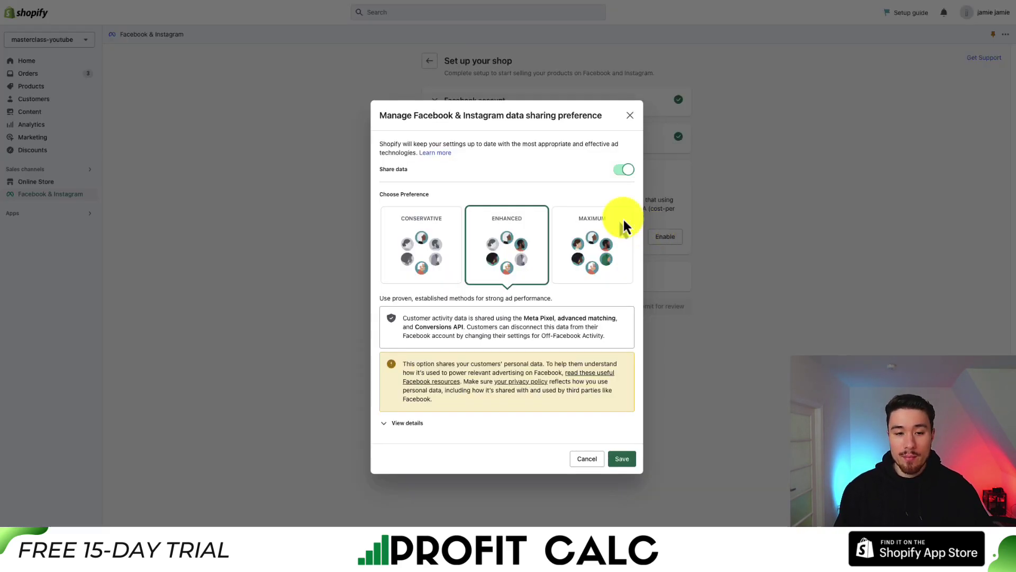
drag(397, 115, 586, 117)
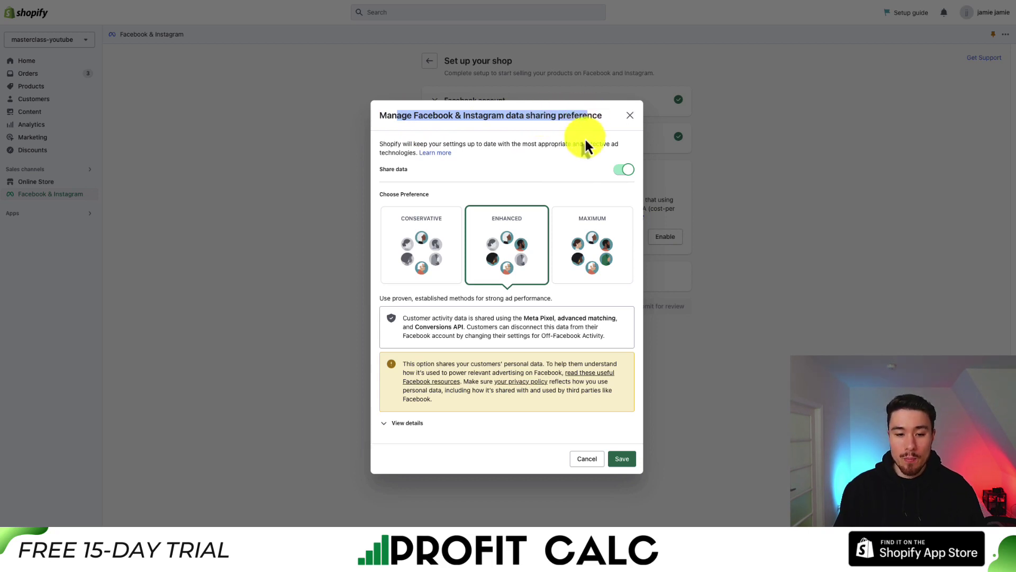
click(583, 231)
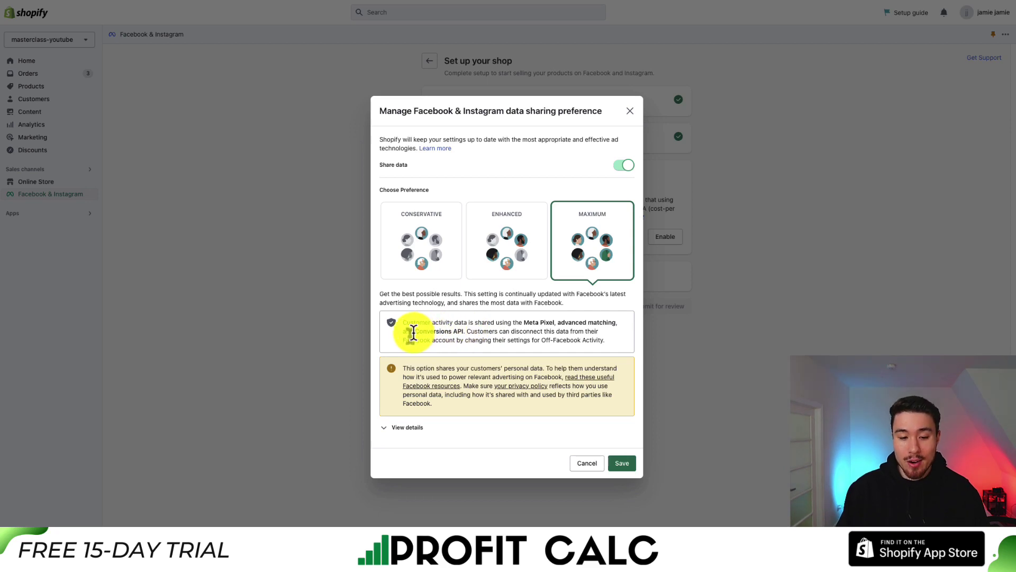
drag(415, 331, 486, 336)
click(609, 331)
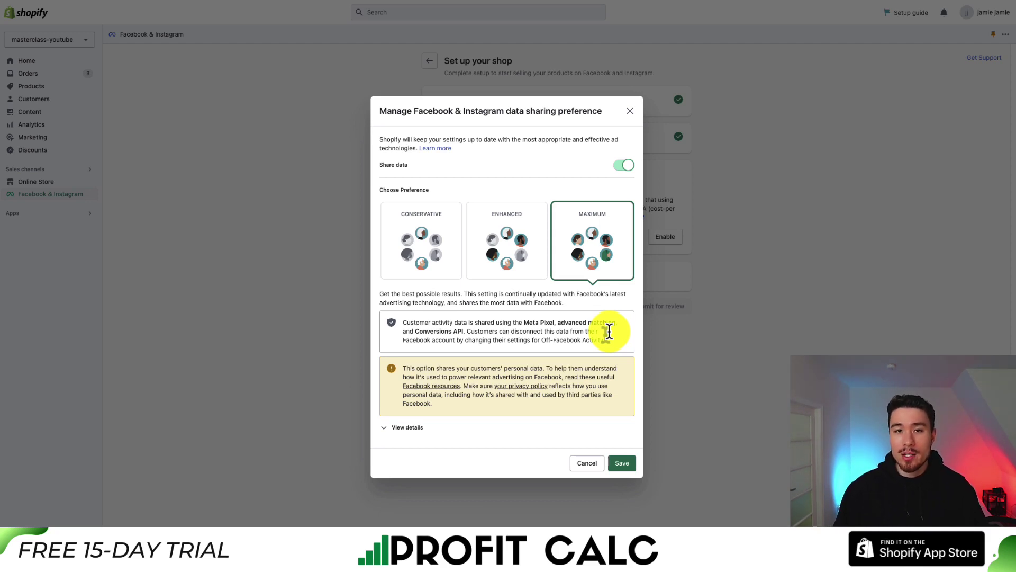
click(622, 464)
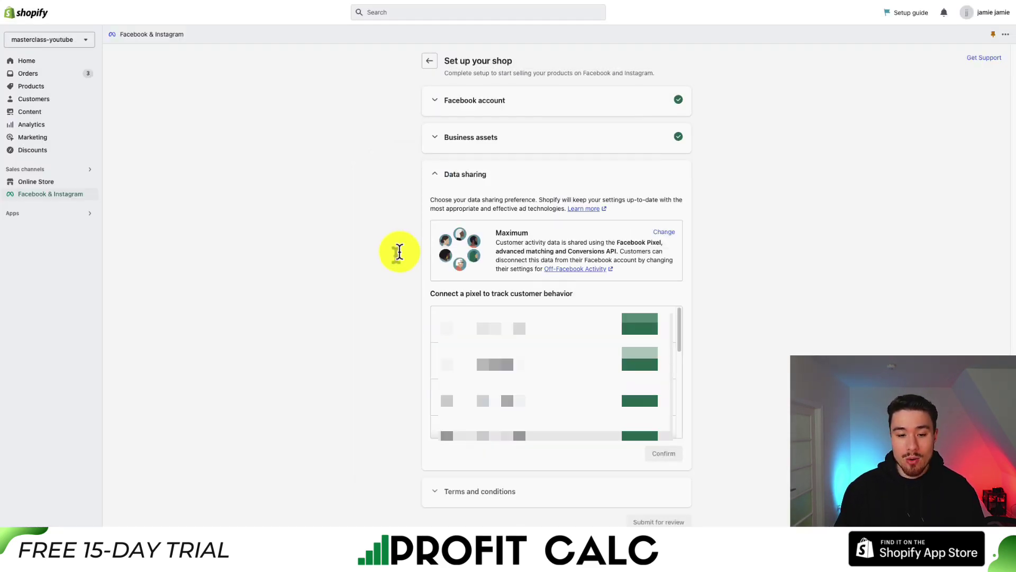
Connect a Meta pixel for customer tracking and accept Facebook's Seller Agreement.
drag(483, 294, 575, 301)
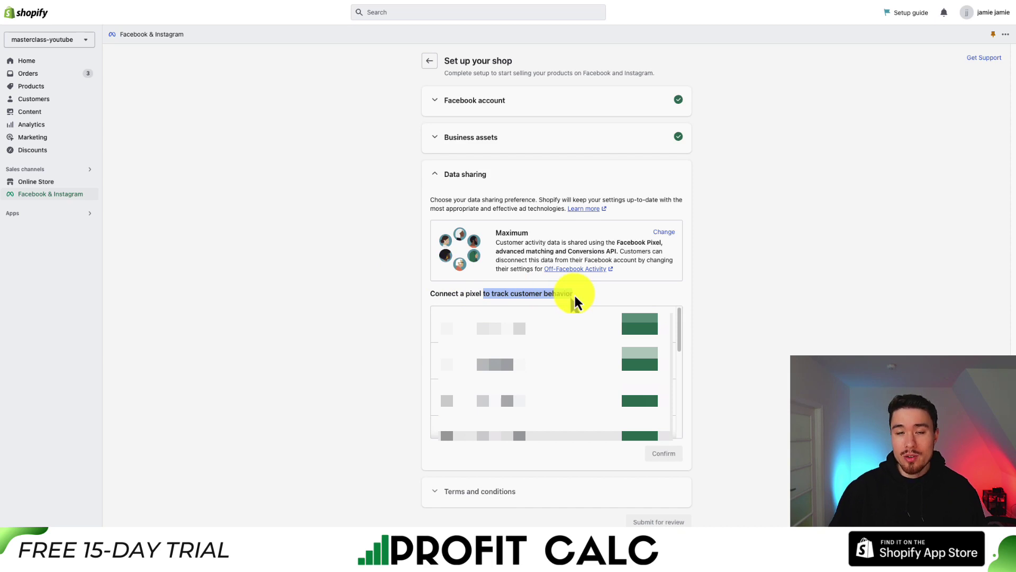
scroll(502, 323, down, 3)
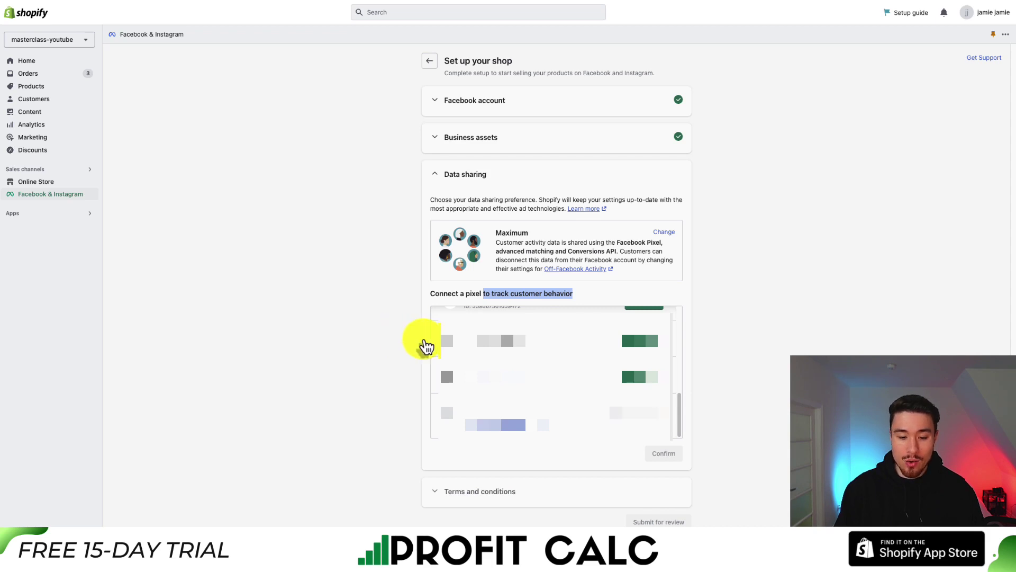
click(723, 384)
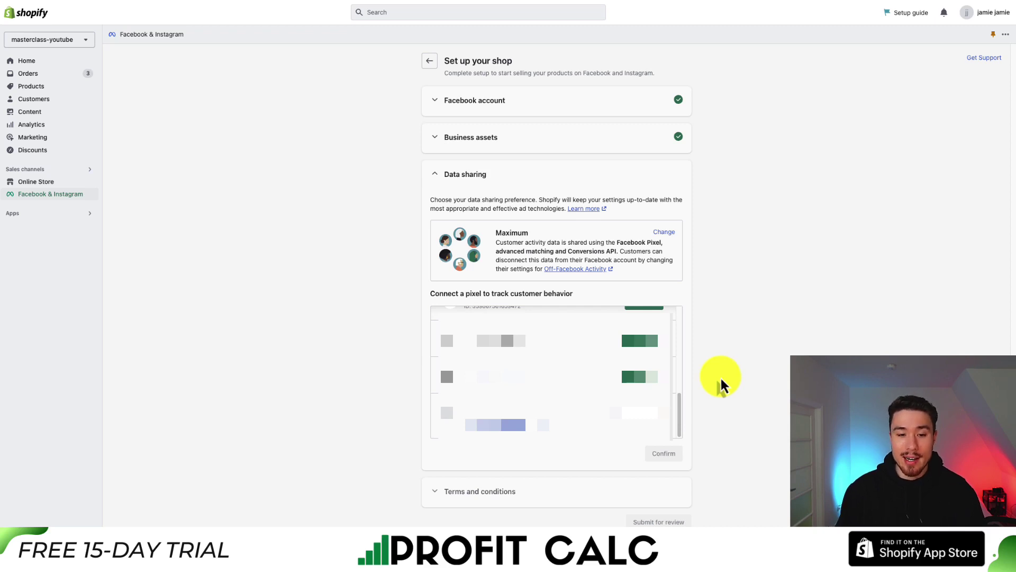
scroll(567, 405, up, 3)
click(621, 389)
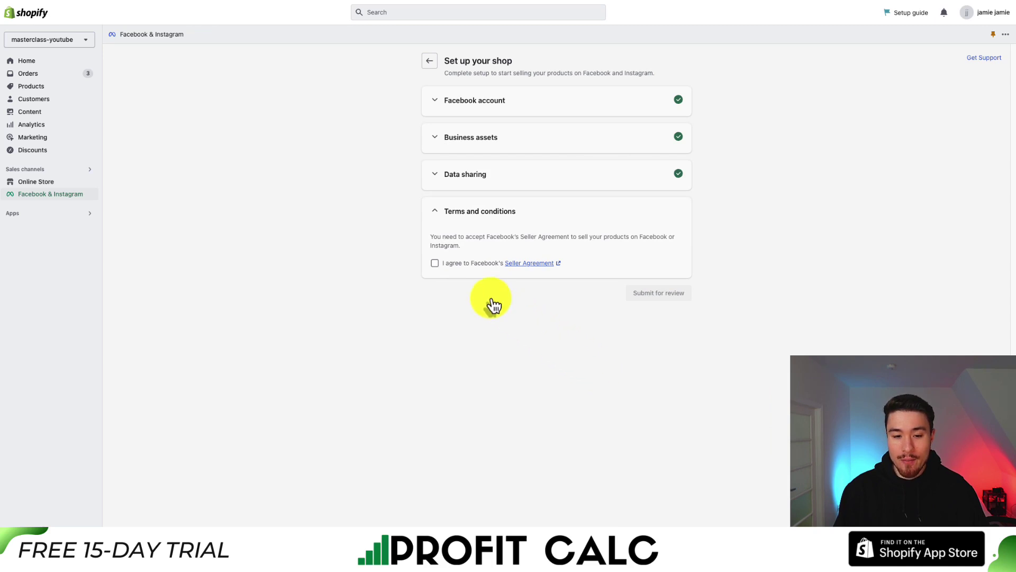
click(434, 263)
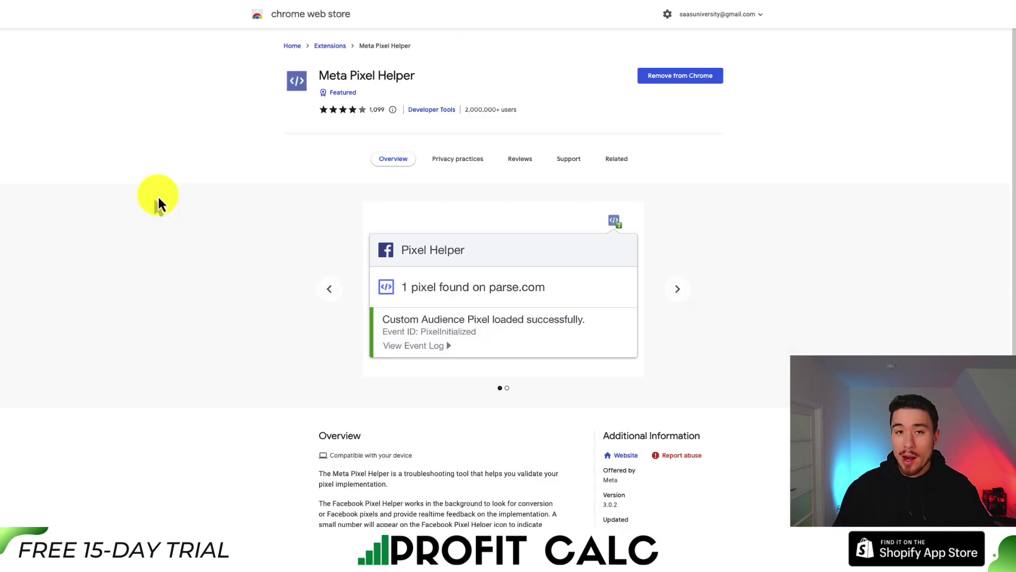
Select and then deselect the Meta Pixel Helper title on its Chrome Web Store page.
drag(305, 66, 456, 110)
click(240, 157)
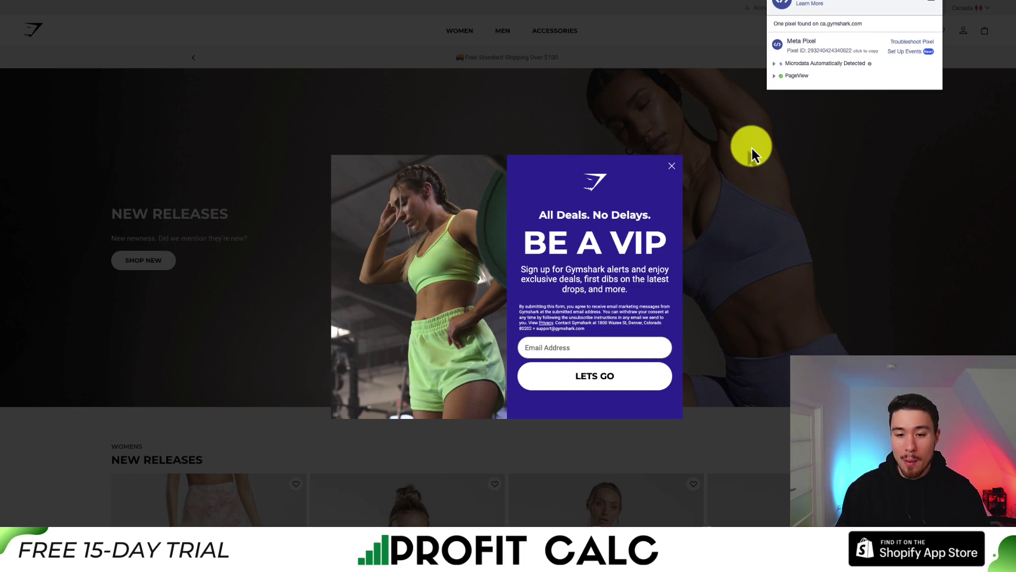
Expand the PageView event in Meta Pixel Helper to reveal its Setup Method and load time.
click(774, 76)
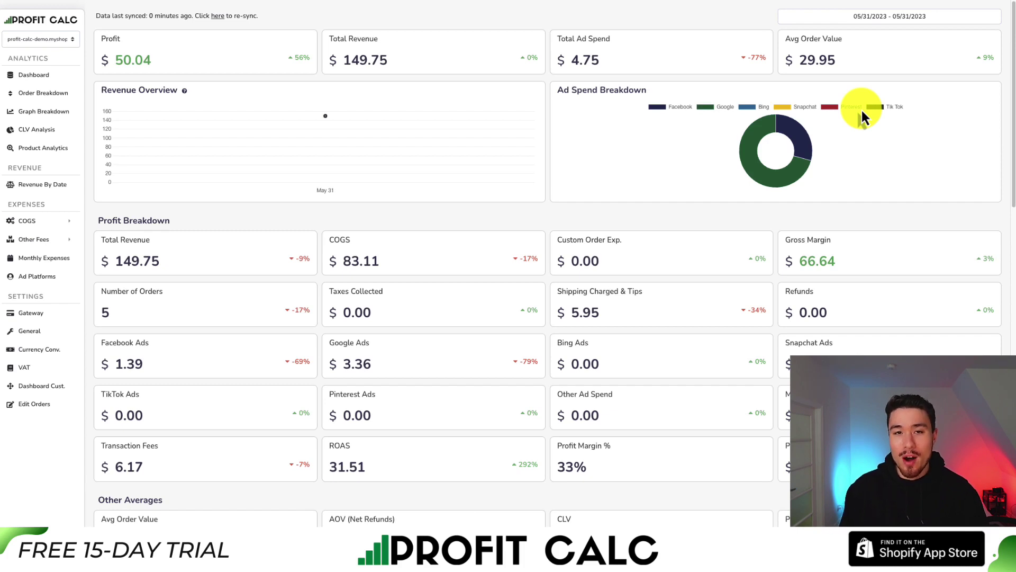
Set the Profit Calc dashboard date range to Last 7 Days (05/25–05/31/2023).
click(834, 17)
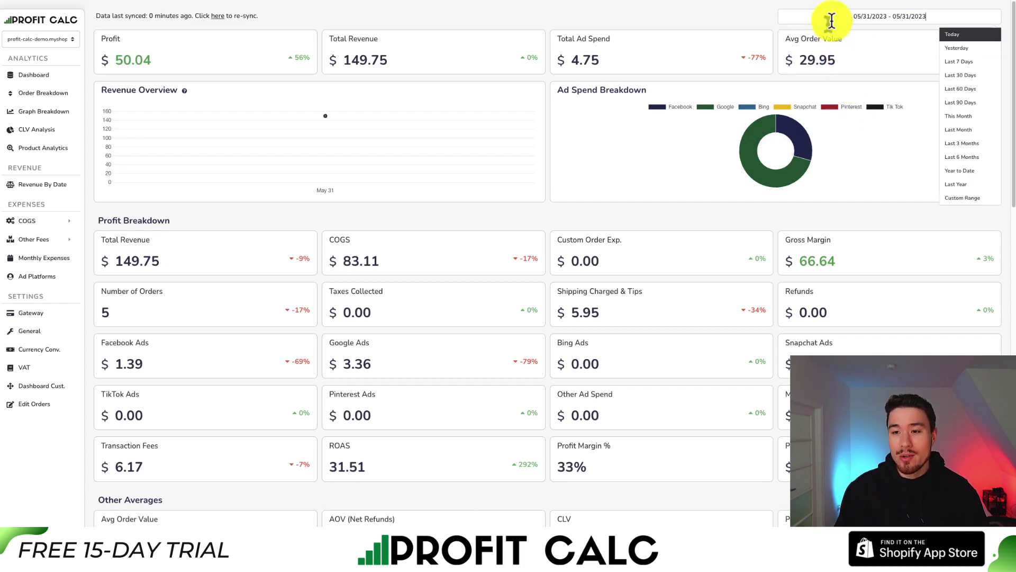
click(958, 62)
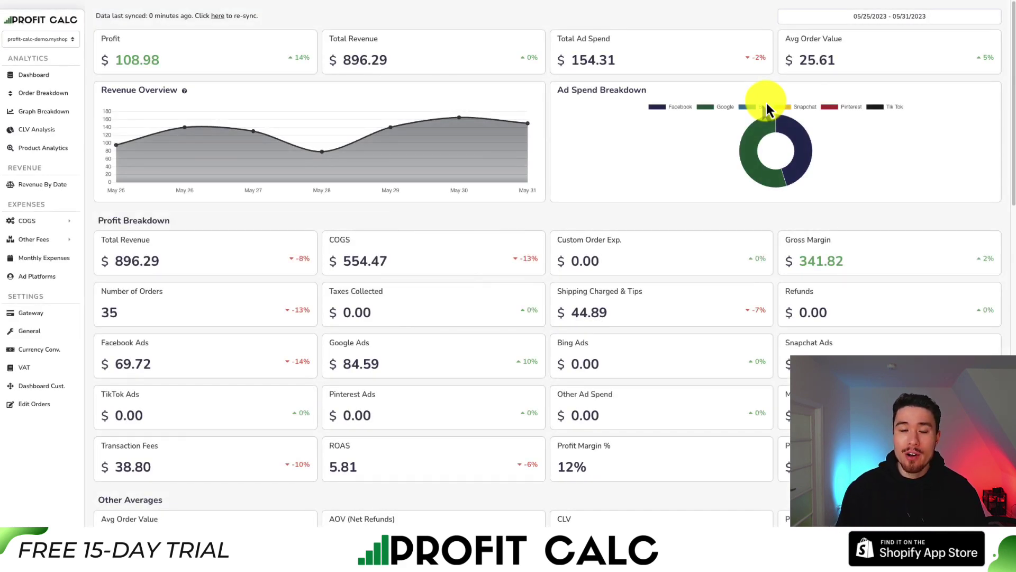
mouse_move(1011, 68)
mouse_down()
mouse_move(1011, 342)
mouse_move(1011, 65)
mouse_up()
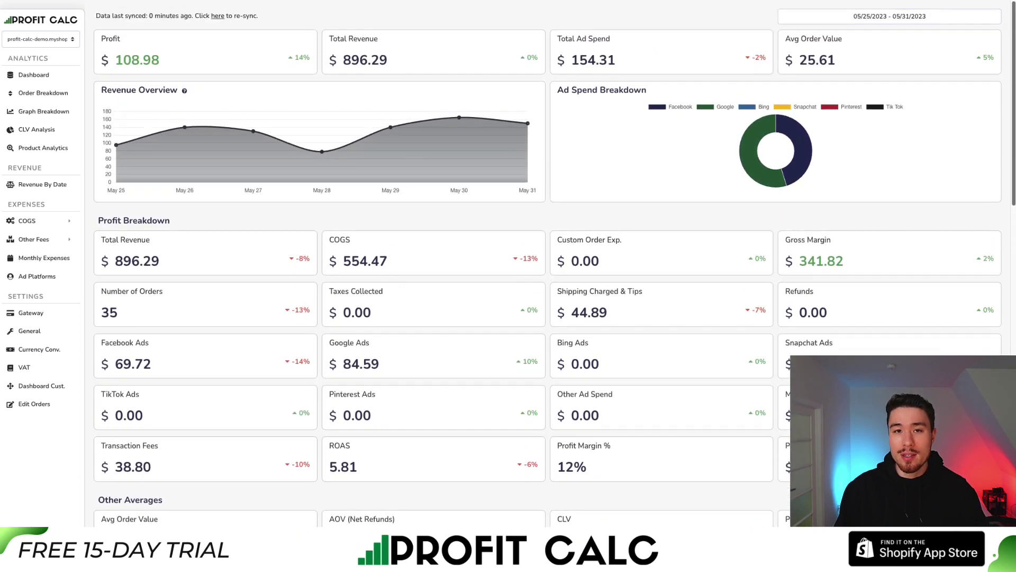